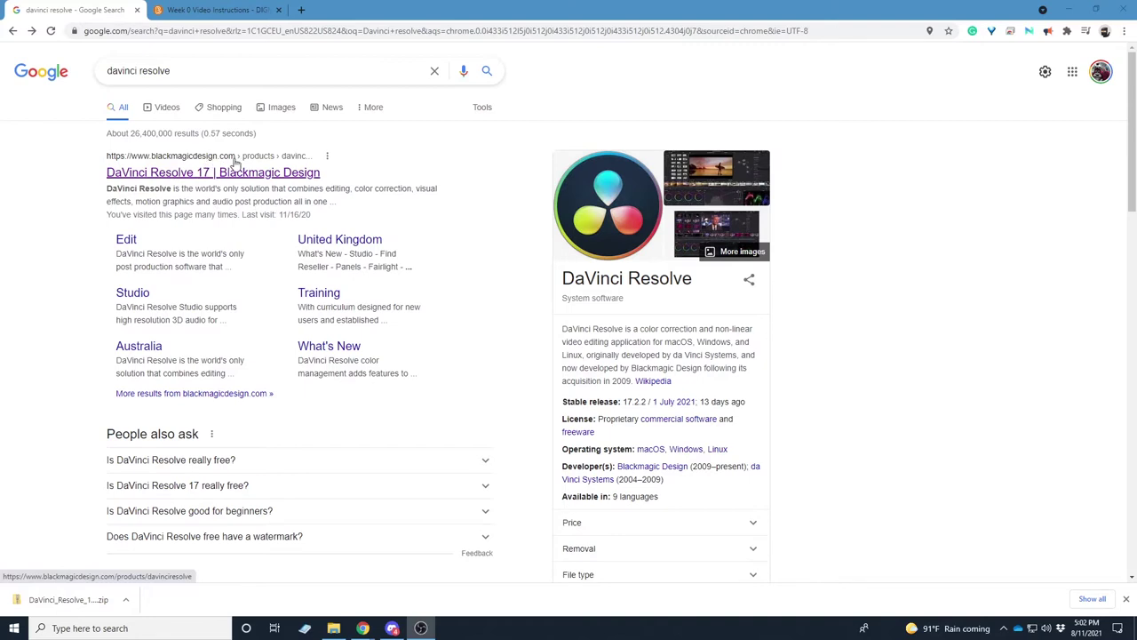
From the DaVinci Resolve product page, choose the free DaVinci Resolve 17 Windows download instead of Studio
{"action": "left_click", "coordinate": [160, 178]}
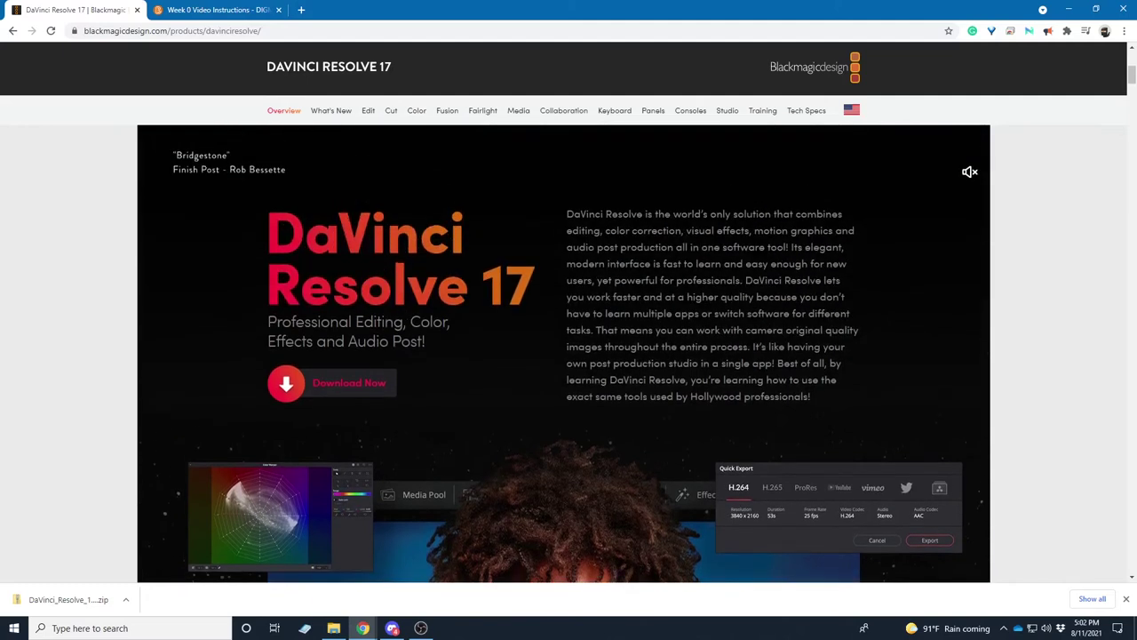
{"action": "left_click", "coordinate": [344, 391]}
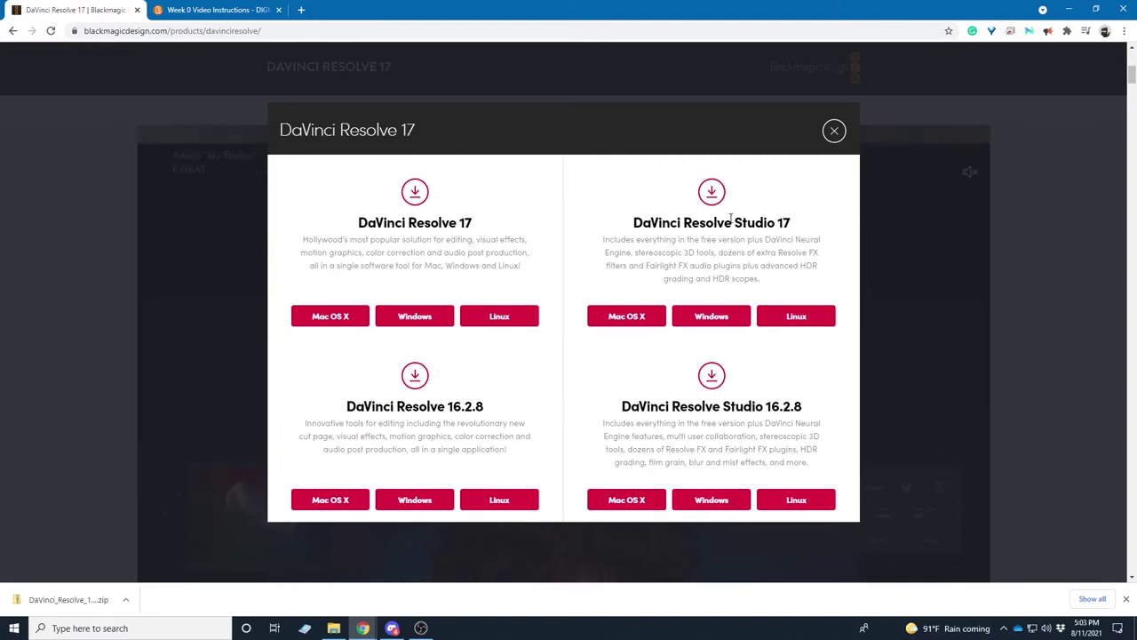
{"action": "left_click_drag", "start_coordinate": [733, 223], "coordinate": [776, 223]}
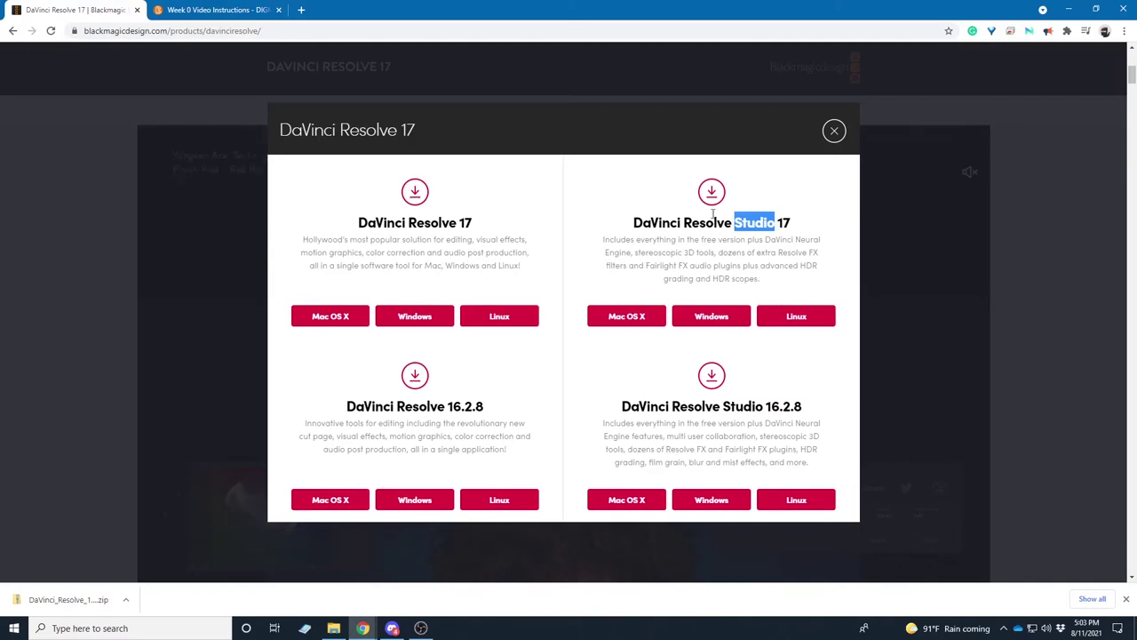
{"action": "left_click", "coordinate": [416, 317]}
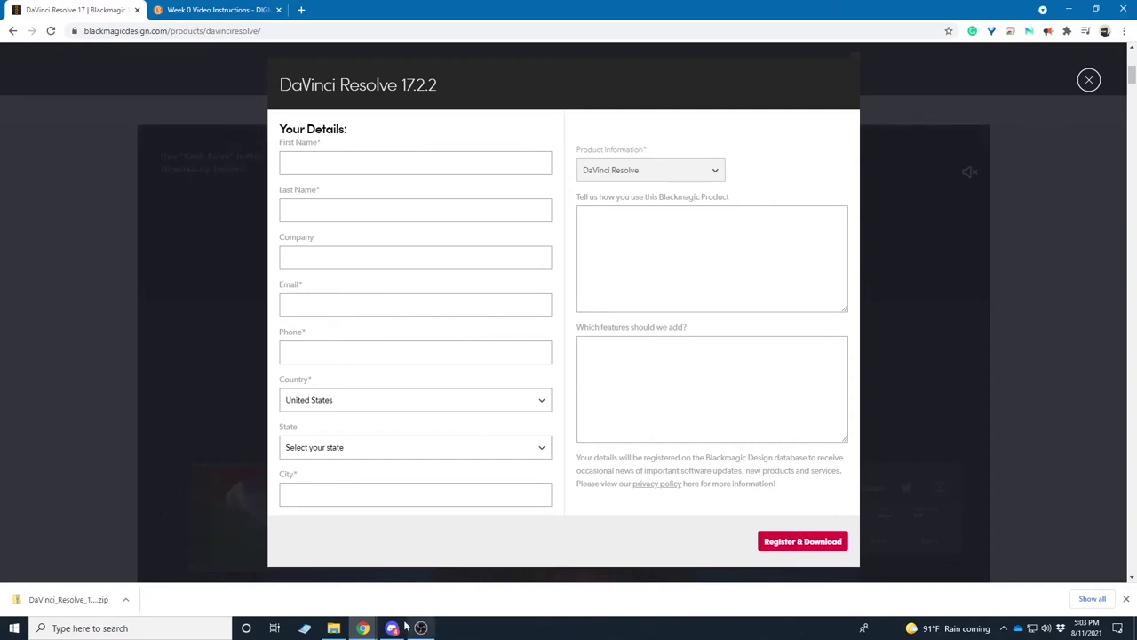
Use 7-Zip to extract the downloaded zip in TEMP to "DaVinci_Resolve_17.2.2_Windows\"
{"action": "left_click", "coordinate": [336, 630]}
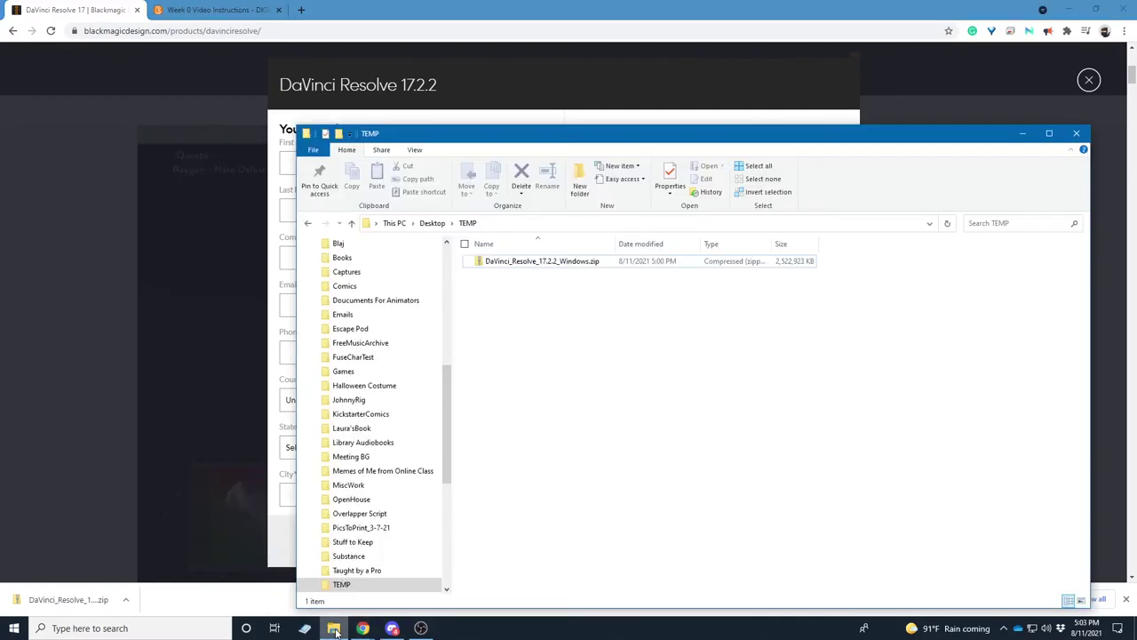
{"action": "left_click", "coordinate": [558, 260]}
{"action": "right_click", "coordinate": [555, 264]}
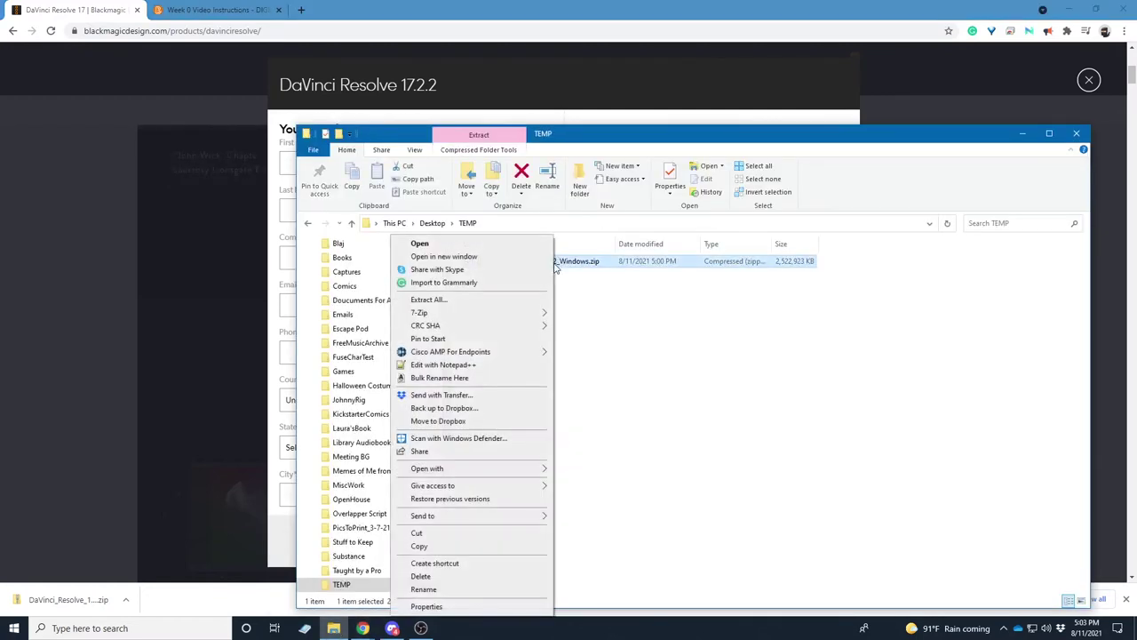
{"action": "mouse_move", "coordinate": [478, 315]}
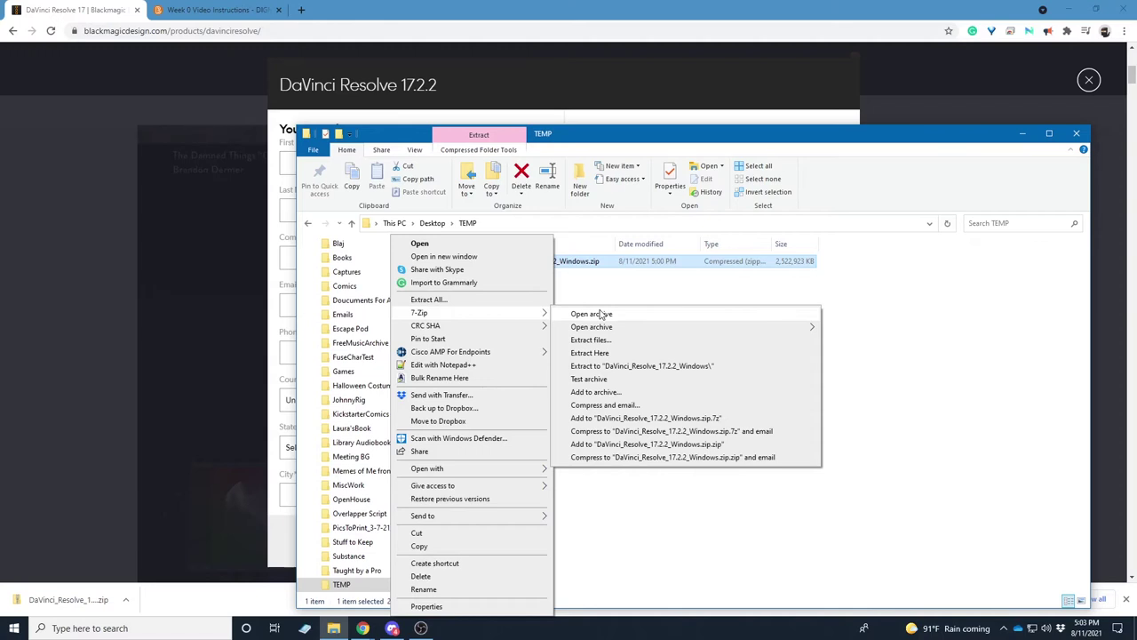
{"action": "left_click", "coordinate": [602, 367]}
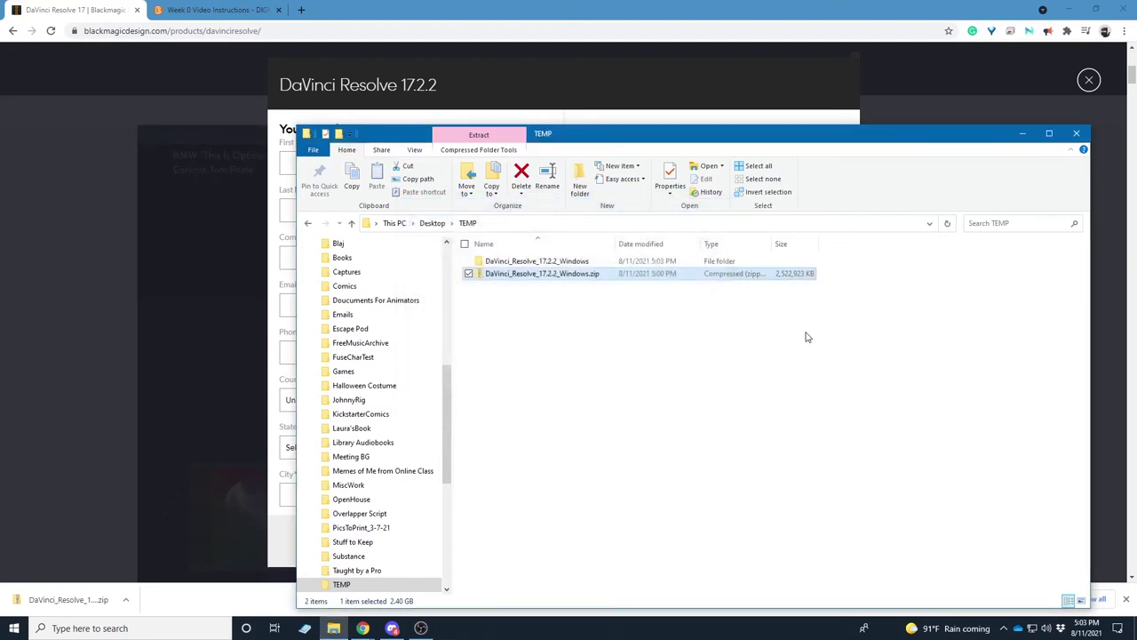
Open the DaVinci_Resolve_17.2.2_Windows folder and run DaVinci_Resolve_17.2.2_Windows.exe
{"action": "left_click", "coordinate": [552, 263]}
{"action": "double_click", "coordinate": [553, 263]}
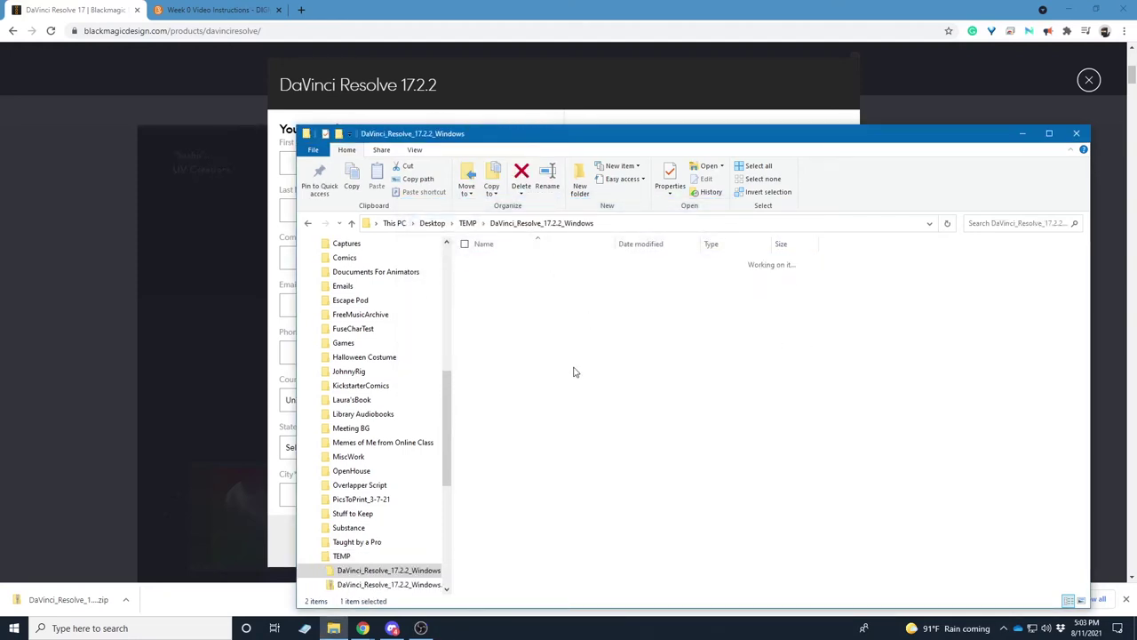
{"action": "left_click", "coordinate": [542, 266]}
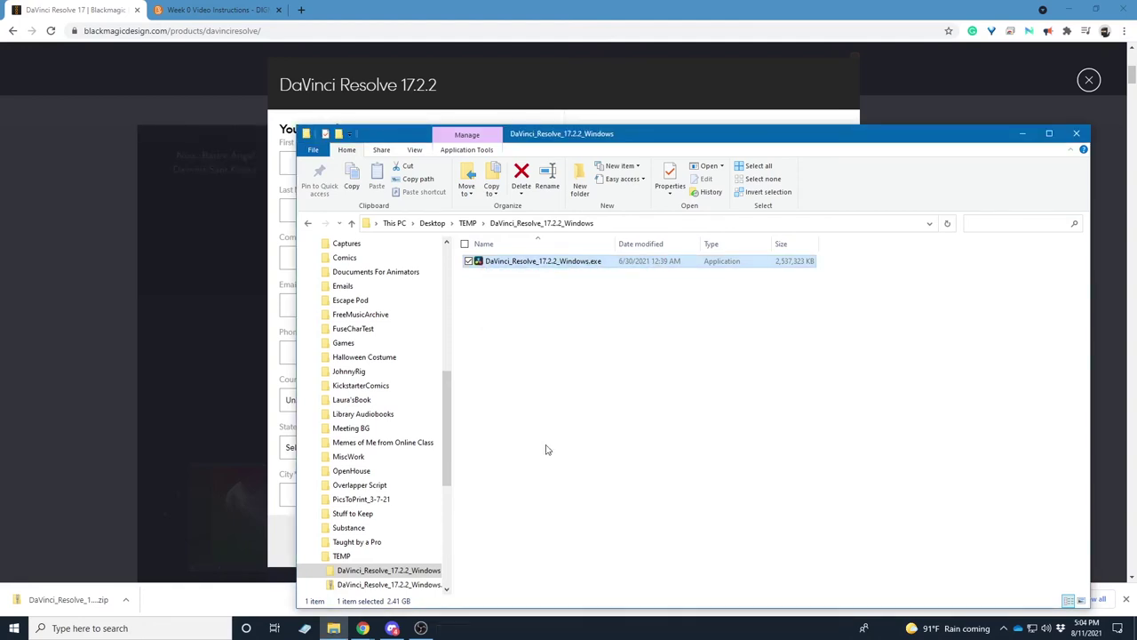
{"action": "left_click", "coordinate": [449, 628]}
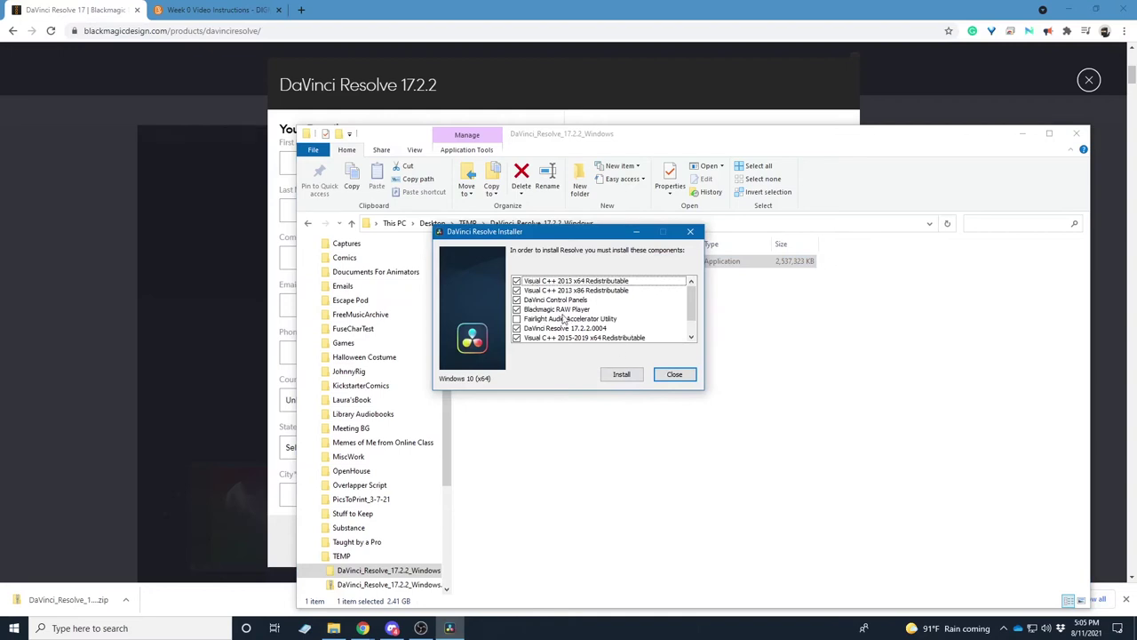
Review the installer's prerequisite component checklist and install the listed components
{"action": "scroll", "coordinate": [604, 333], "scroll_direction": "down", "scroll_amount": 1}
{"action": "scroll", "coordinate": [551, 336], "scroll_direction": "up", "scroll_amount": 1}
{"action": "left_click", "coordinate": [622, 375]}
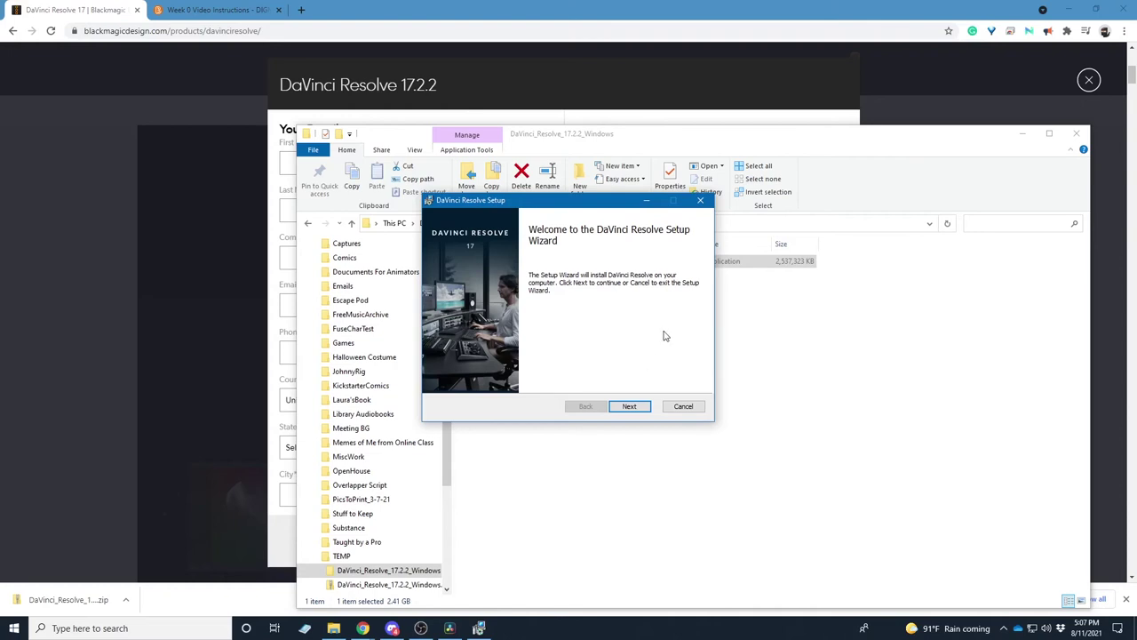
Accept the licence terms and install to C:\Program Files\Blackmagic Design\DaVinci Resolve\
{"action": "left_click", "coordinate": [631, 406]}
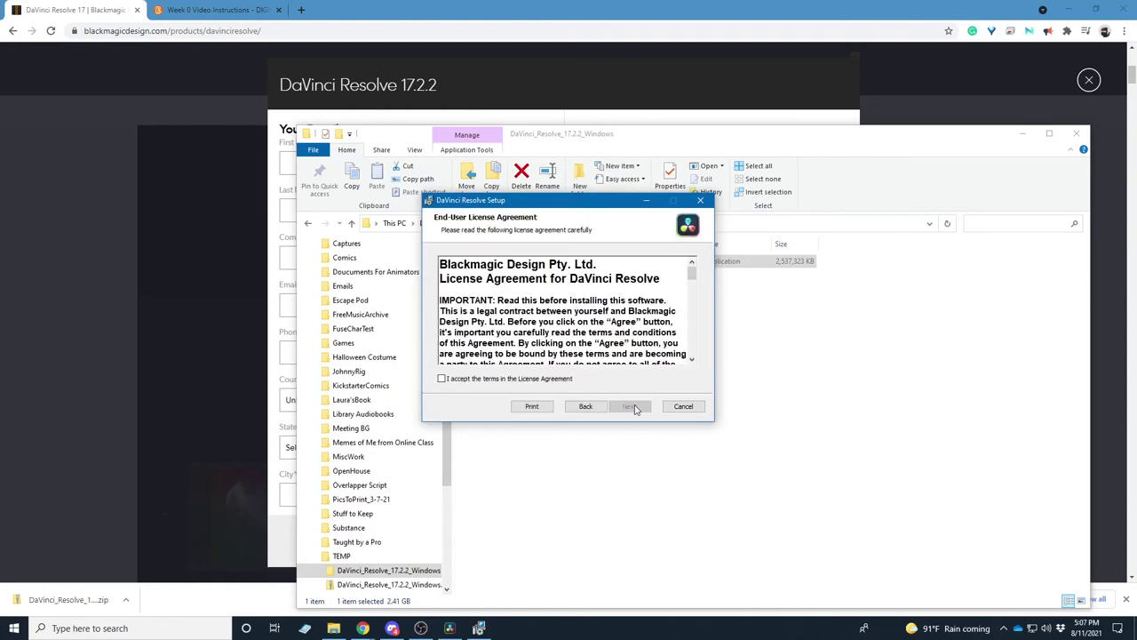
{"action": "left_click", "coordinate": [475, 380]}
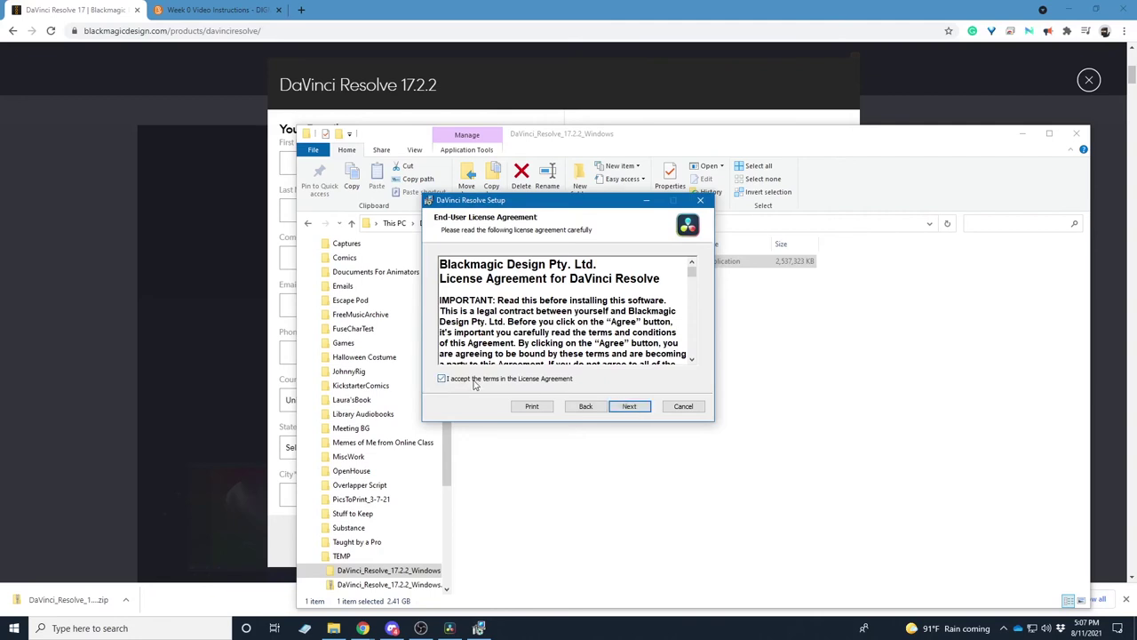
{"action": "left_click", "coordinate": [631, 406]}
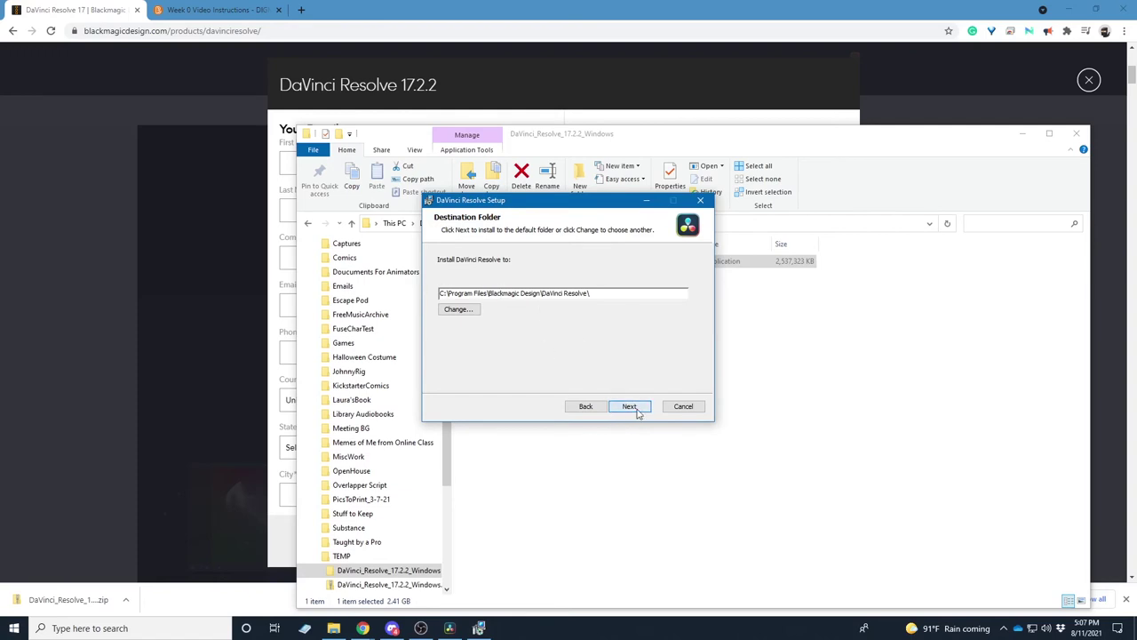
{"action": "left_click", "coordinate": [631, 406]}
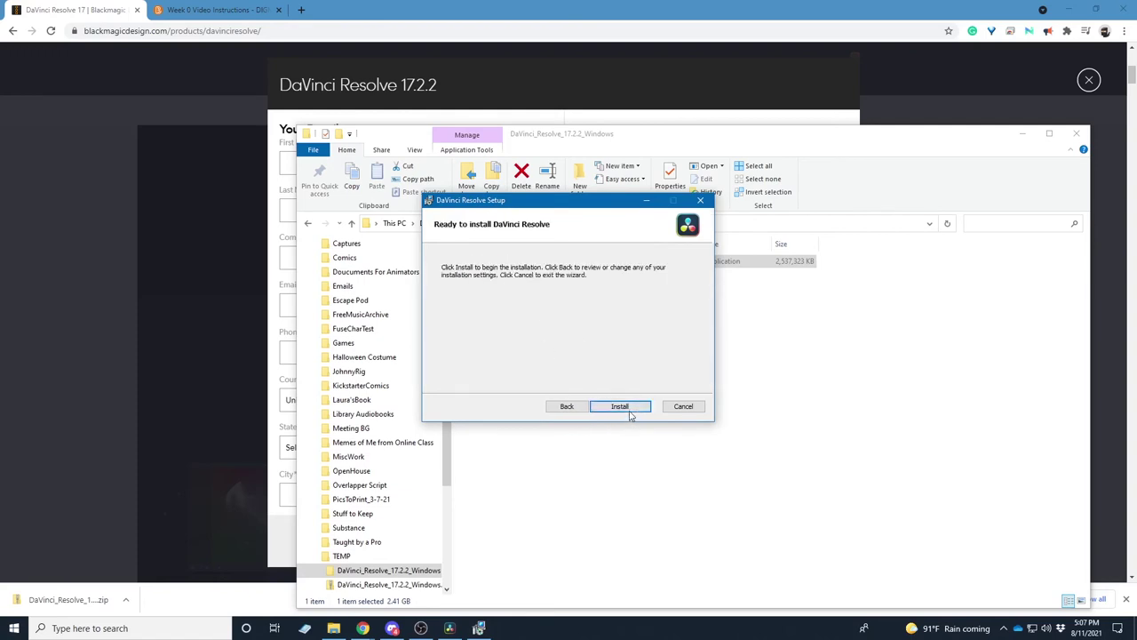
{"action": "left_click", "coordinate": [622, 406]}
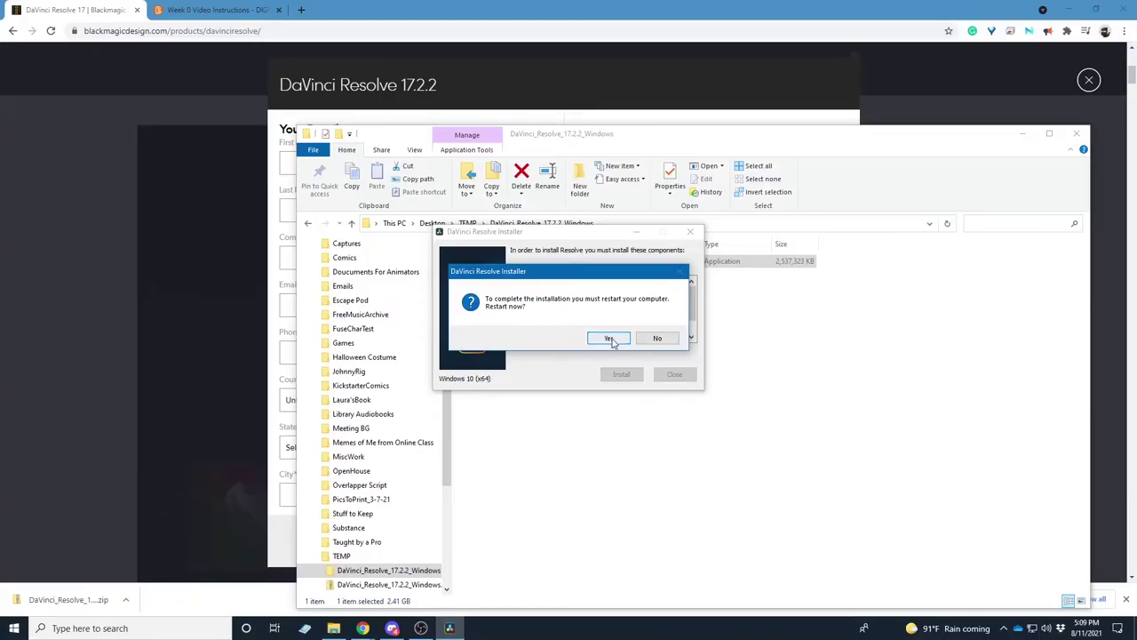
Decline the restart, confirm installation complete, and launch DaVinci Resolve by searching 'resol'
{"action": "left_click", "coordinate": [659, 342]}
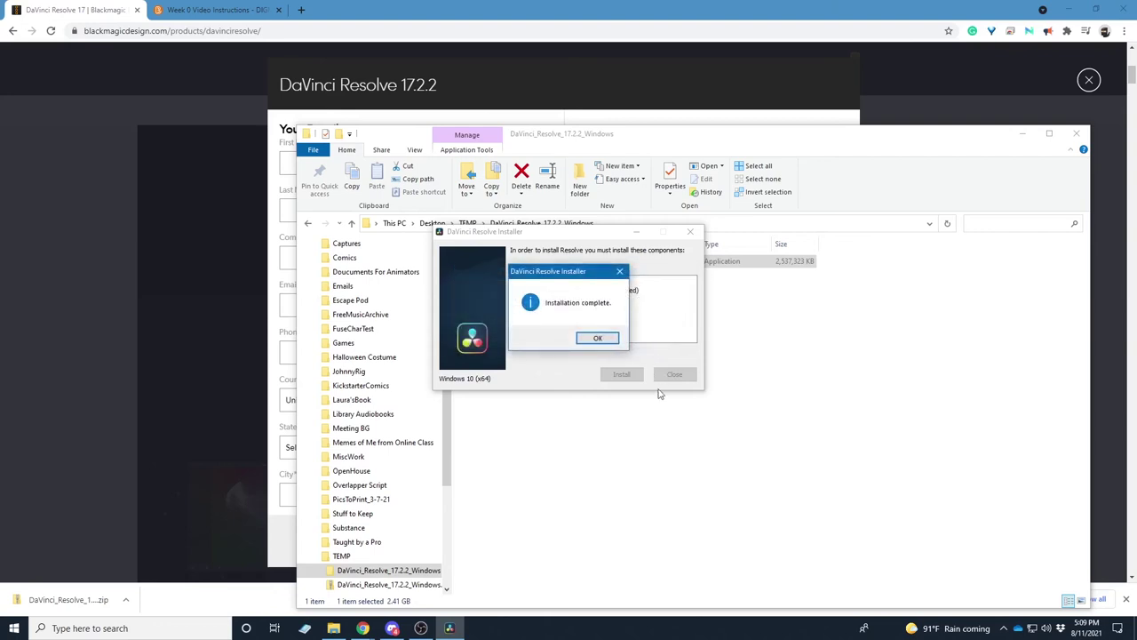
{"action": "left_click", "coordinate": [610, 341]}
{"action": "left_click", "coordinate": [93, 628]}
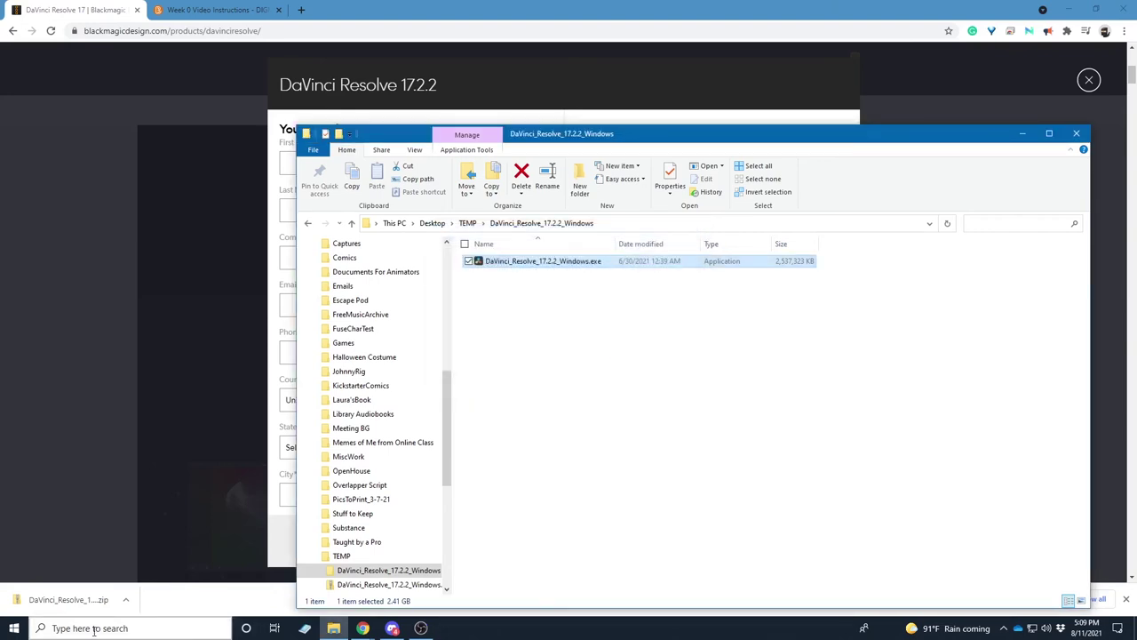
{"action": "type", "text": "resol"}
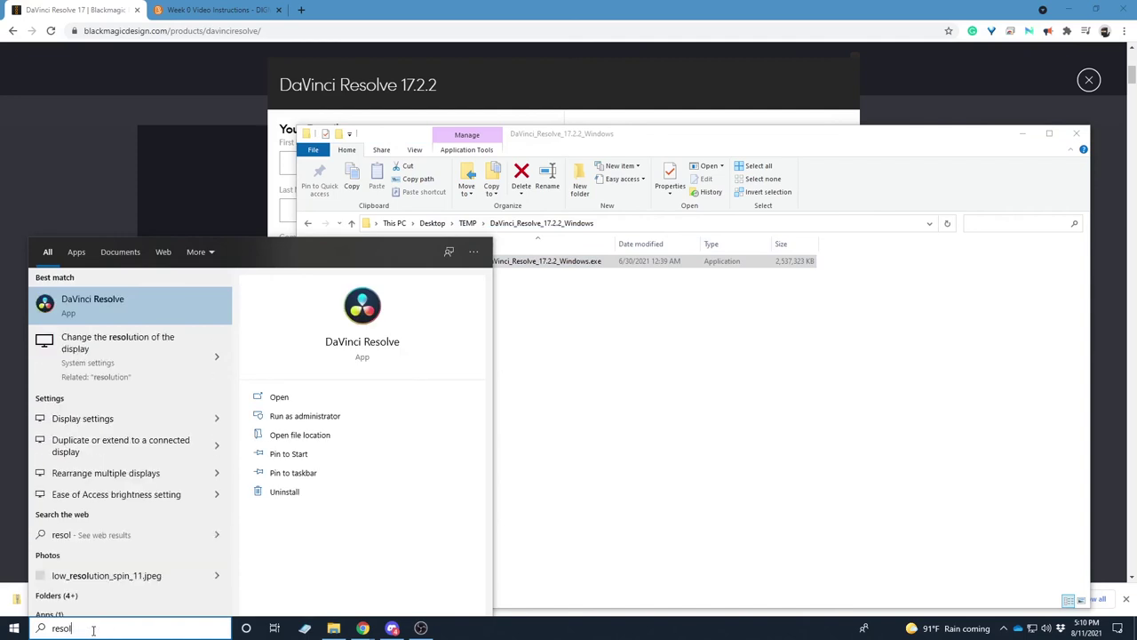
{"action": "key", "text": "Escape"}
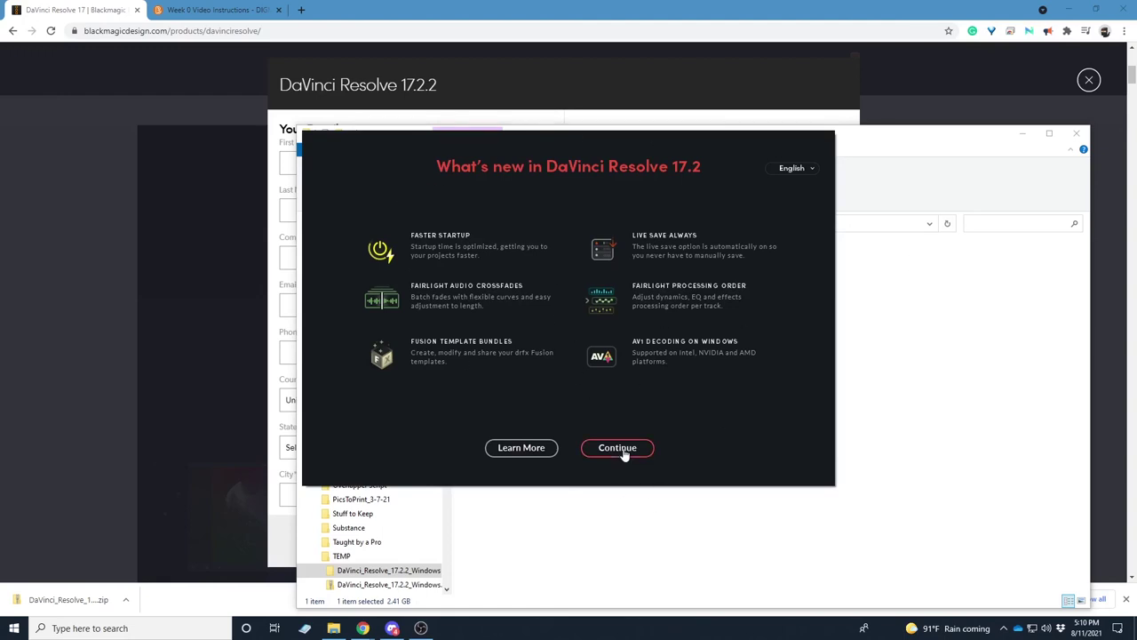
Continue past What's new, allow dpdecoder and FusionScript through the firewall, and dismiss Upgrade Database
{"action": "left_click", "coordinate": [619, 448]}
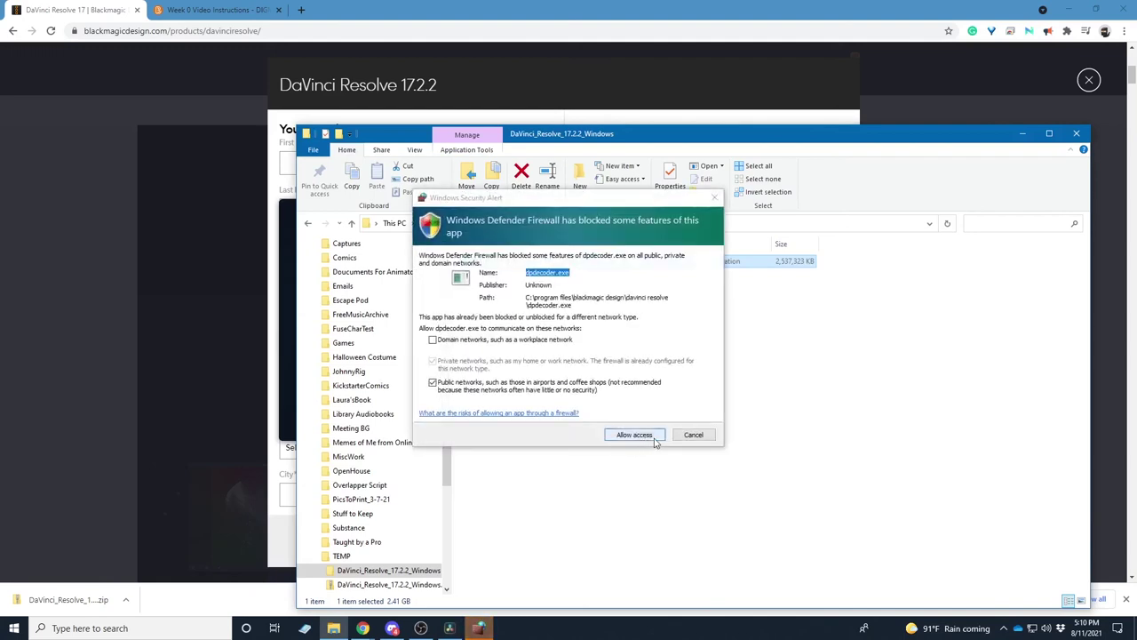
{"action": "left_click", "coordinate": [636, 435]}
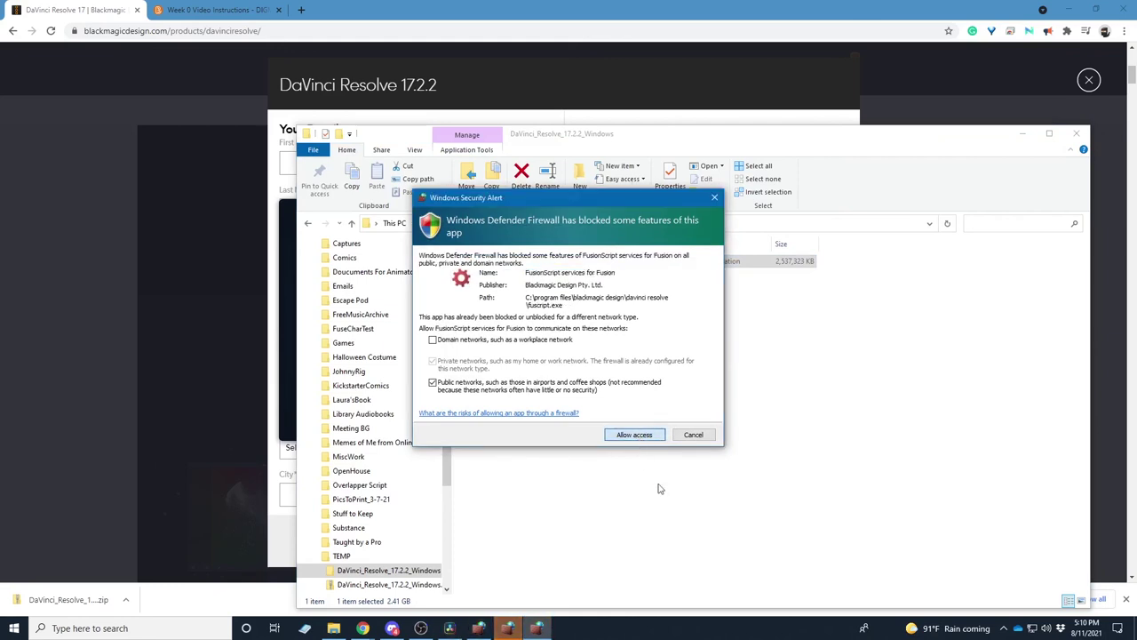
{"action": "left_click", "coordinate": [634, 435]}
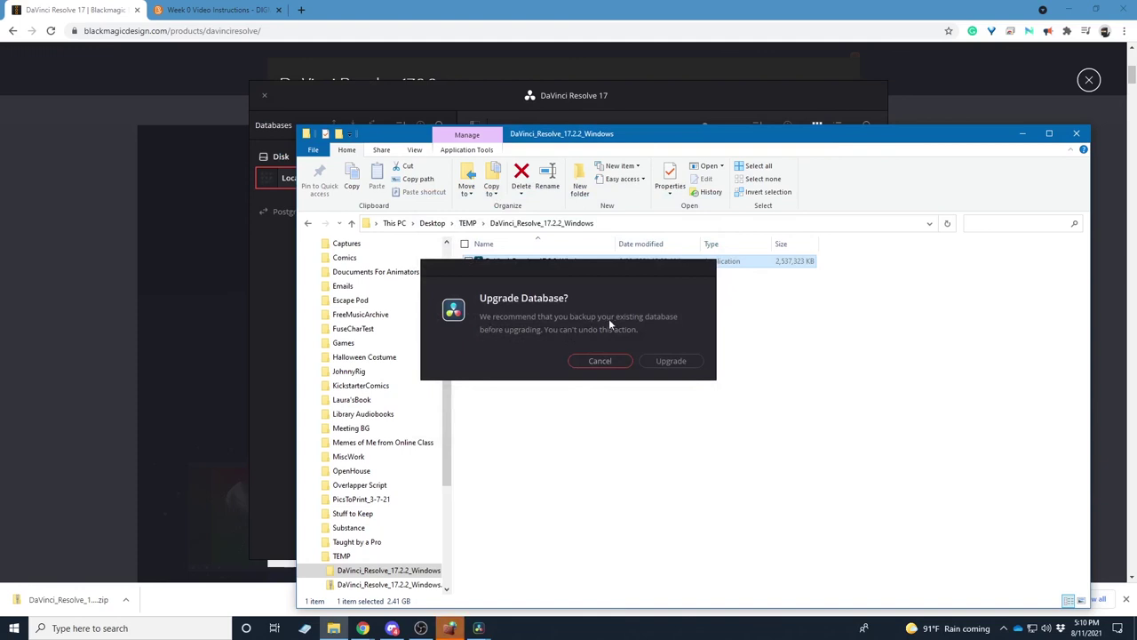
{"action": "left_click", "coordinate": [678, 362]}
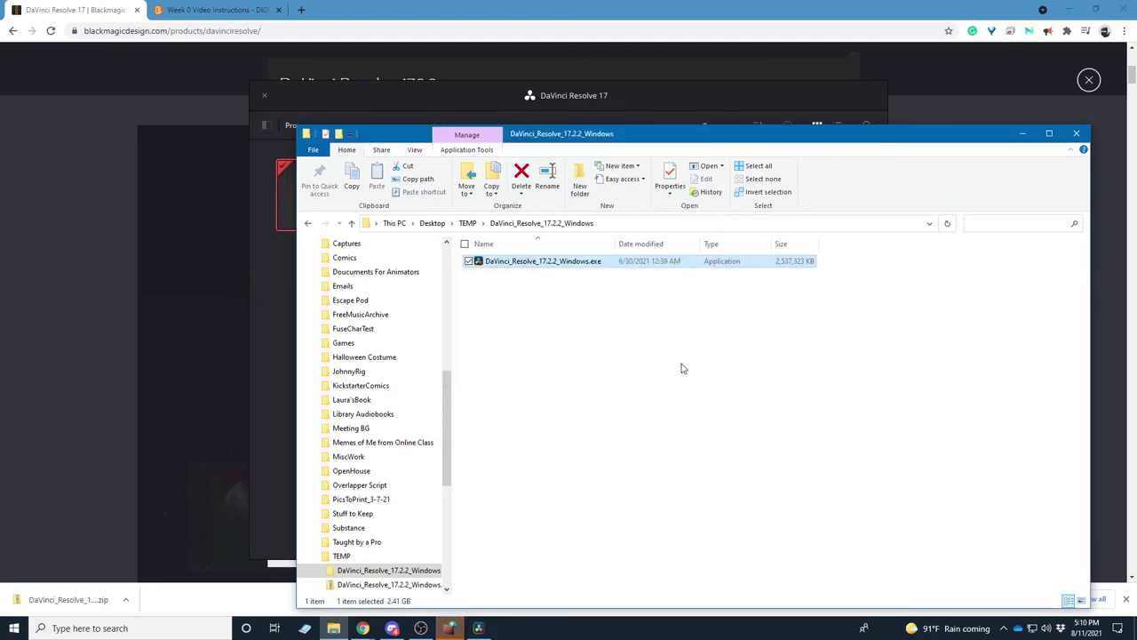
{"action": "left_click", "coordinate": [607, 96]}
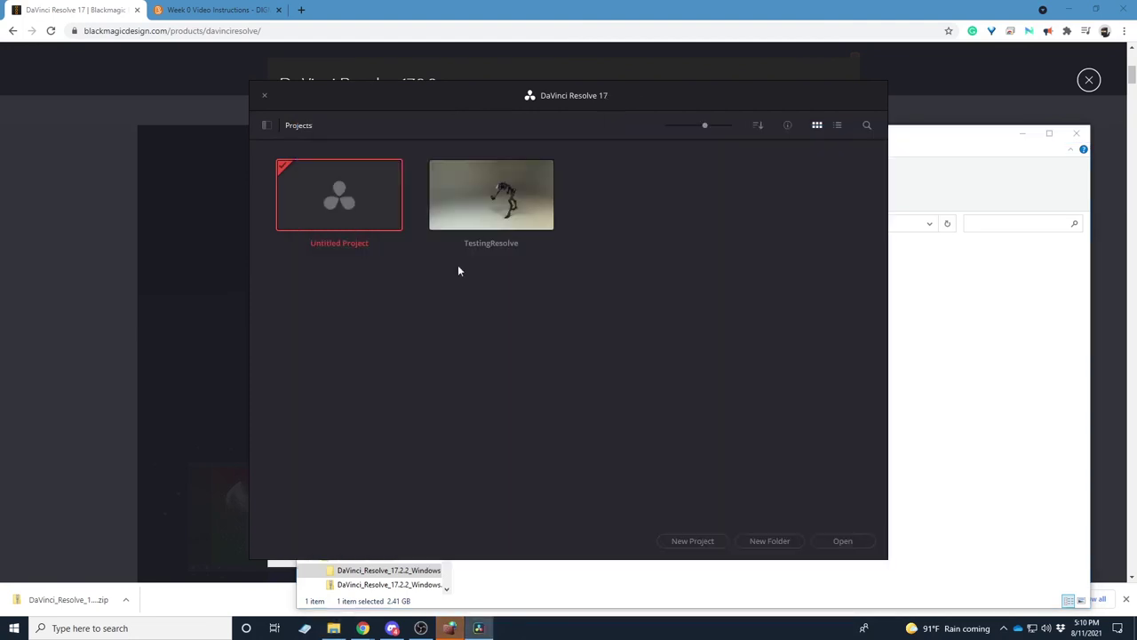